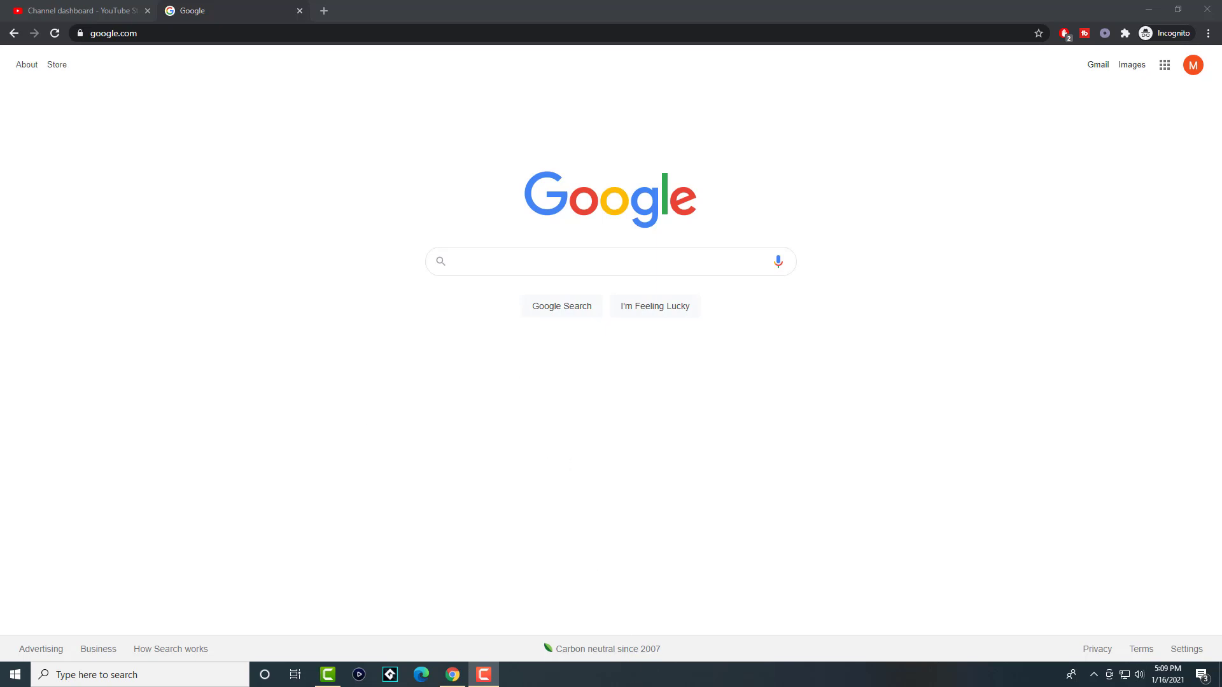
Check running processes in an enlarged, full-details Windows Task Manager, then close it.
right_click(632, 674)
click(658, 616)
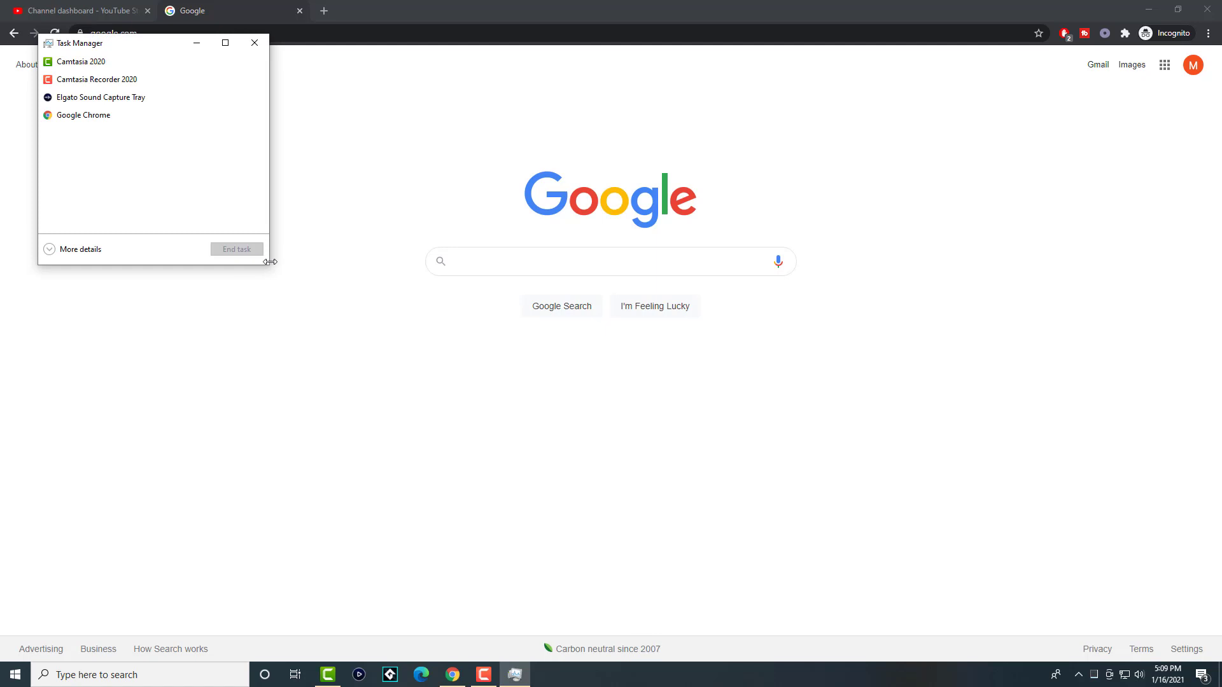
drag(269, 266, 487, 370)
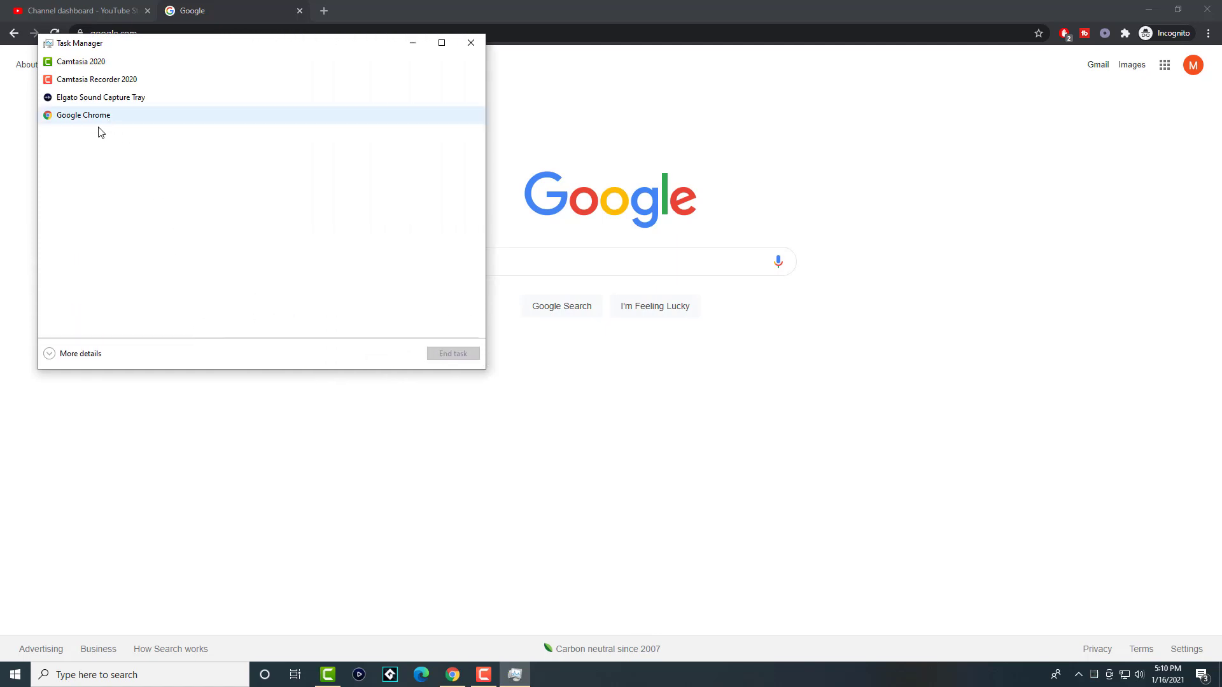
click(77, 354)
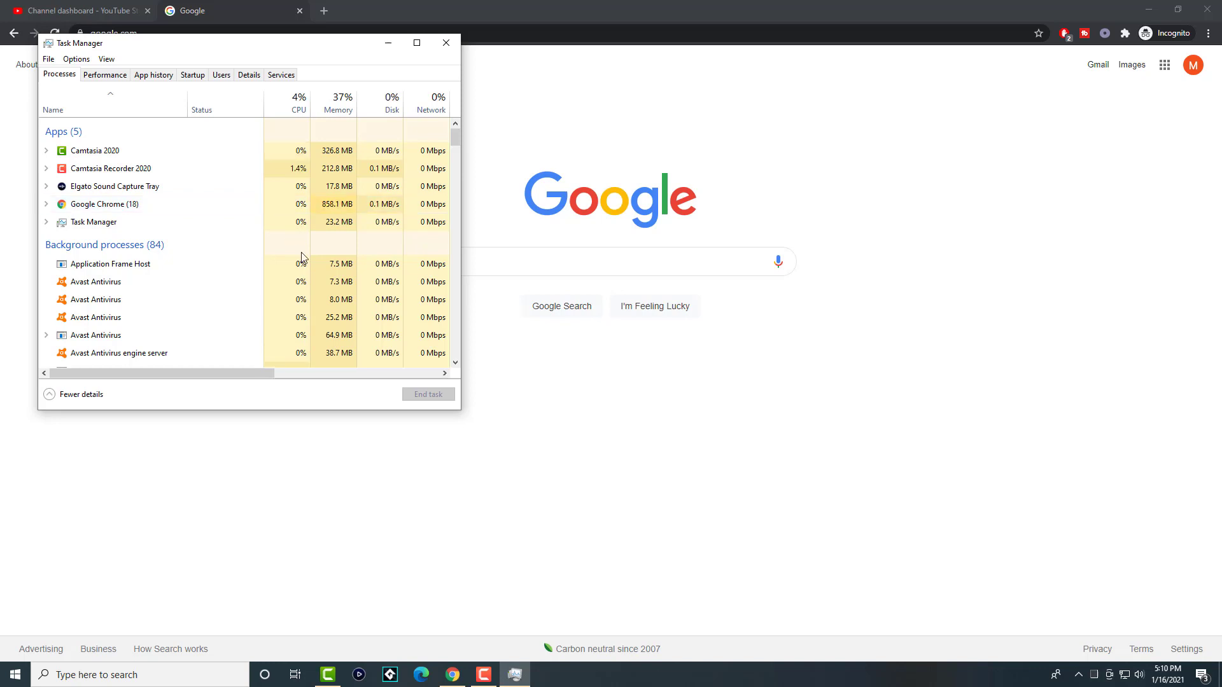
click(443, 47)
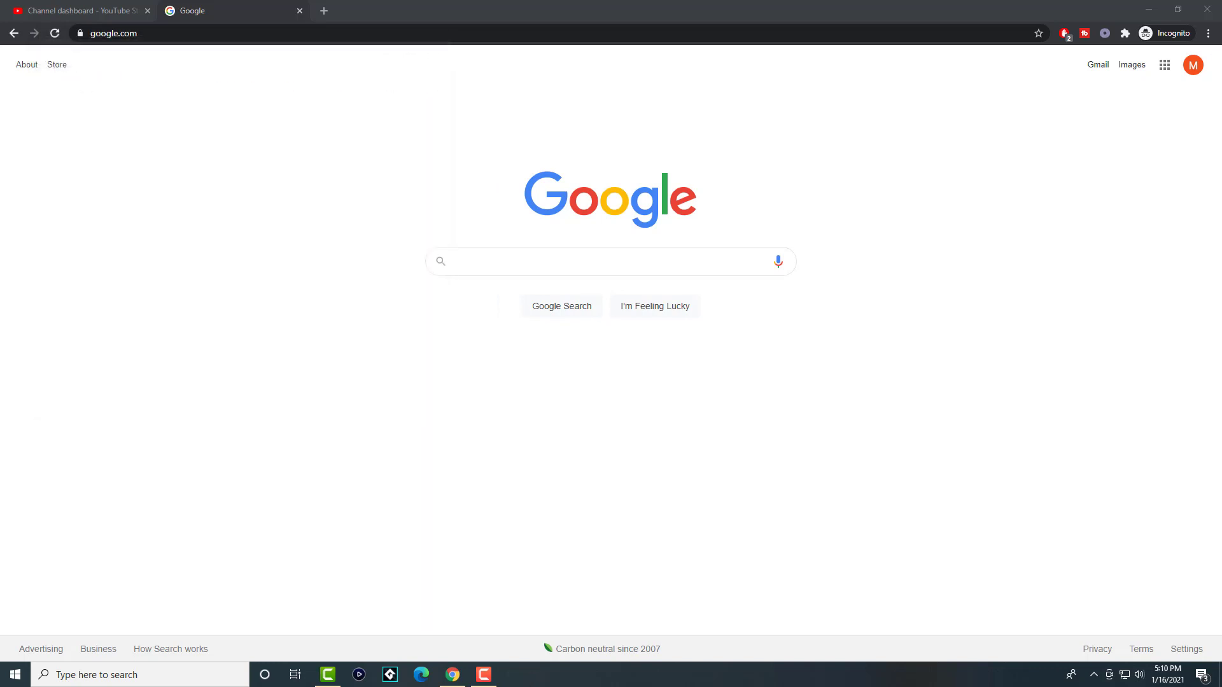
Review SellerApp, Browser, incognito tab and Honey processes in Chrome's task manager, then close it.
click(1208, 35)
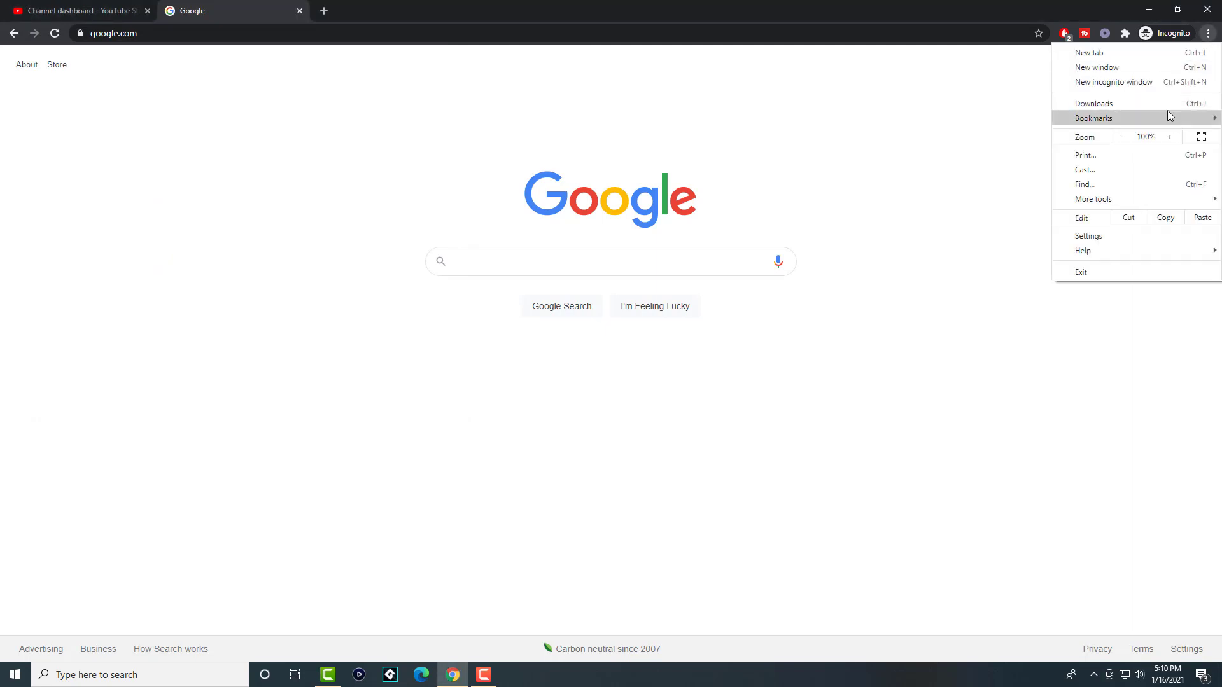
mouse_move(1116, 199)
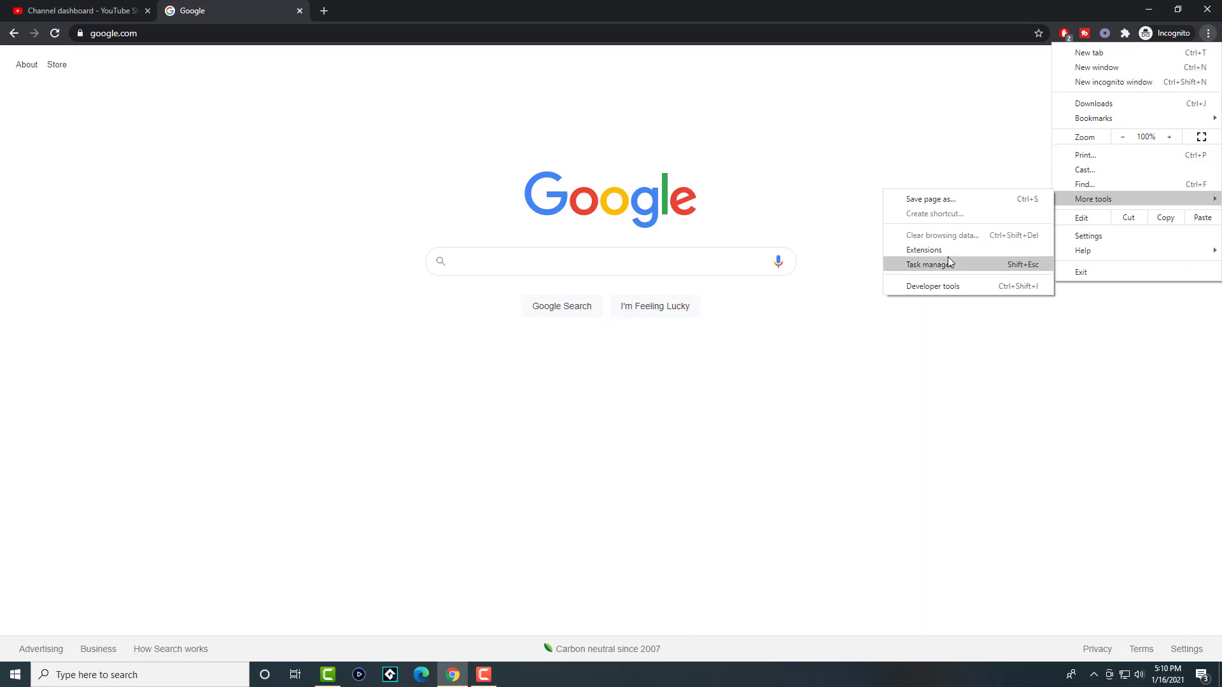
click(948, 262)
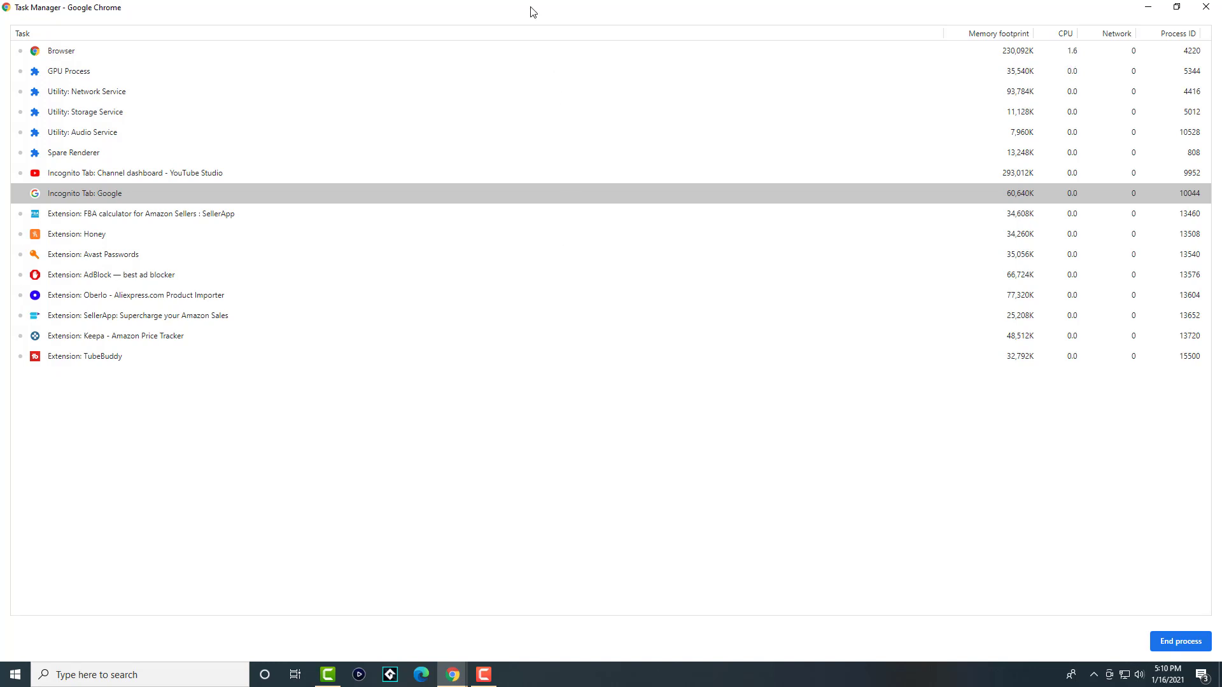
click(493, 315)
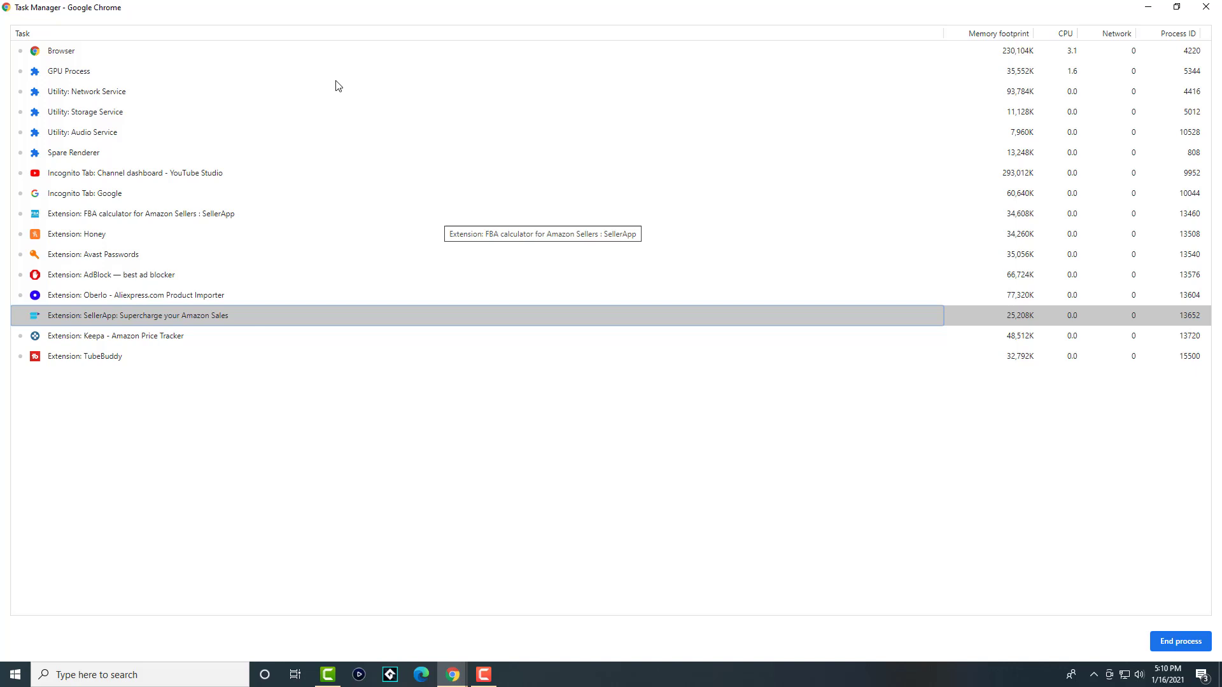
click(333, 59)
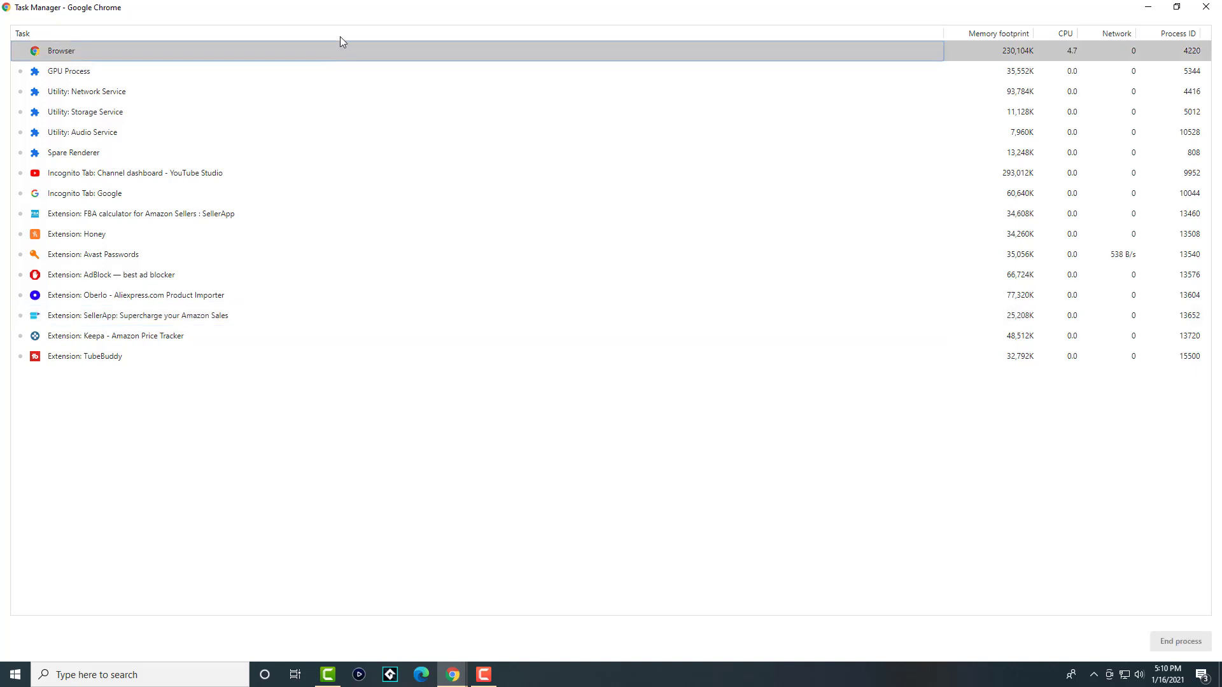
click(334, 171)
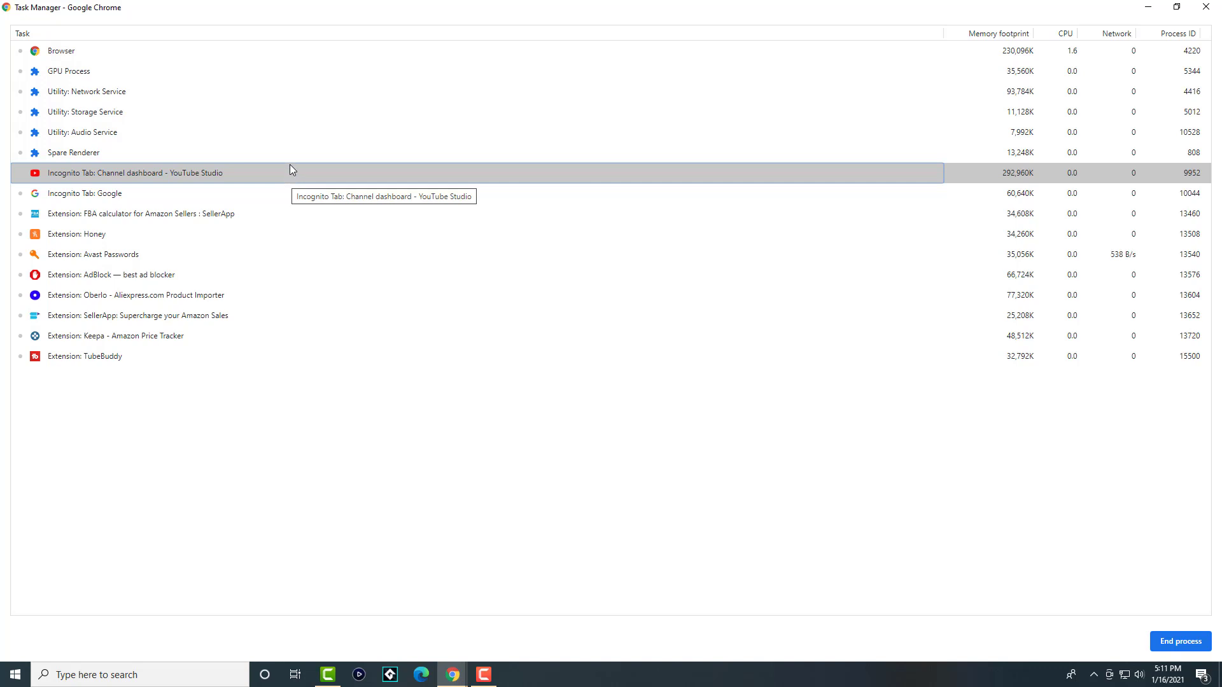
click(251, 197)
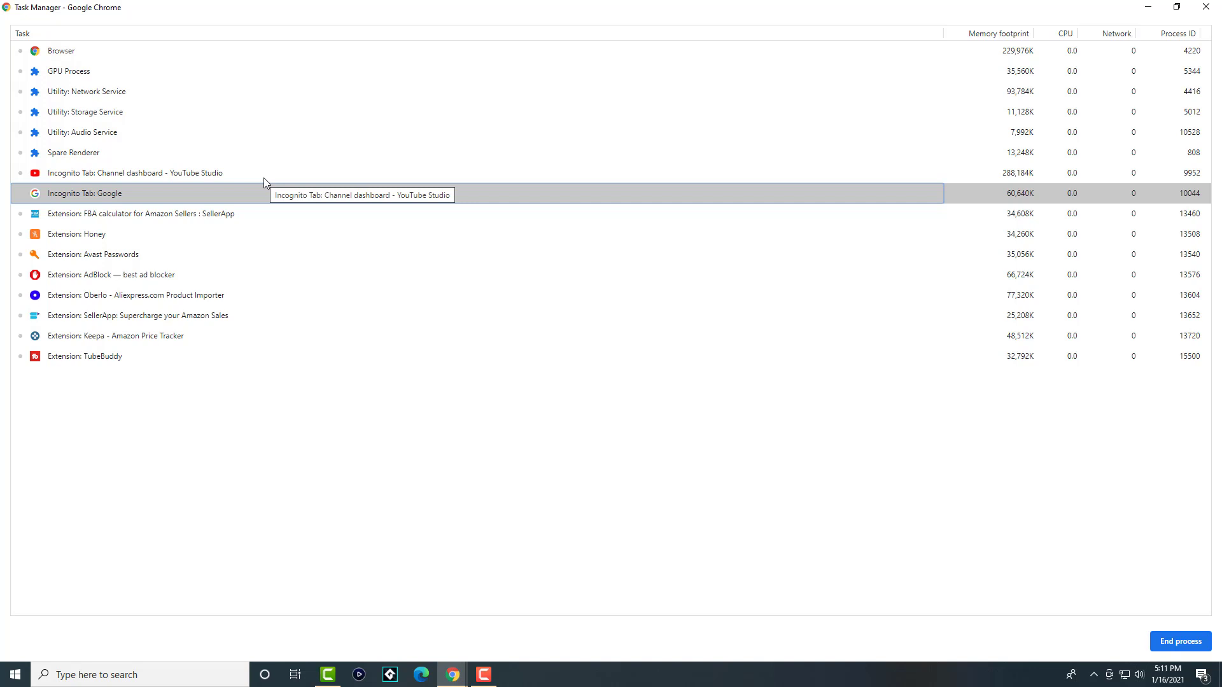
click(337, 234)
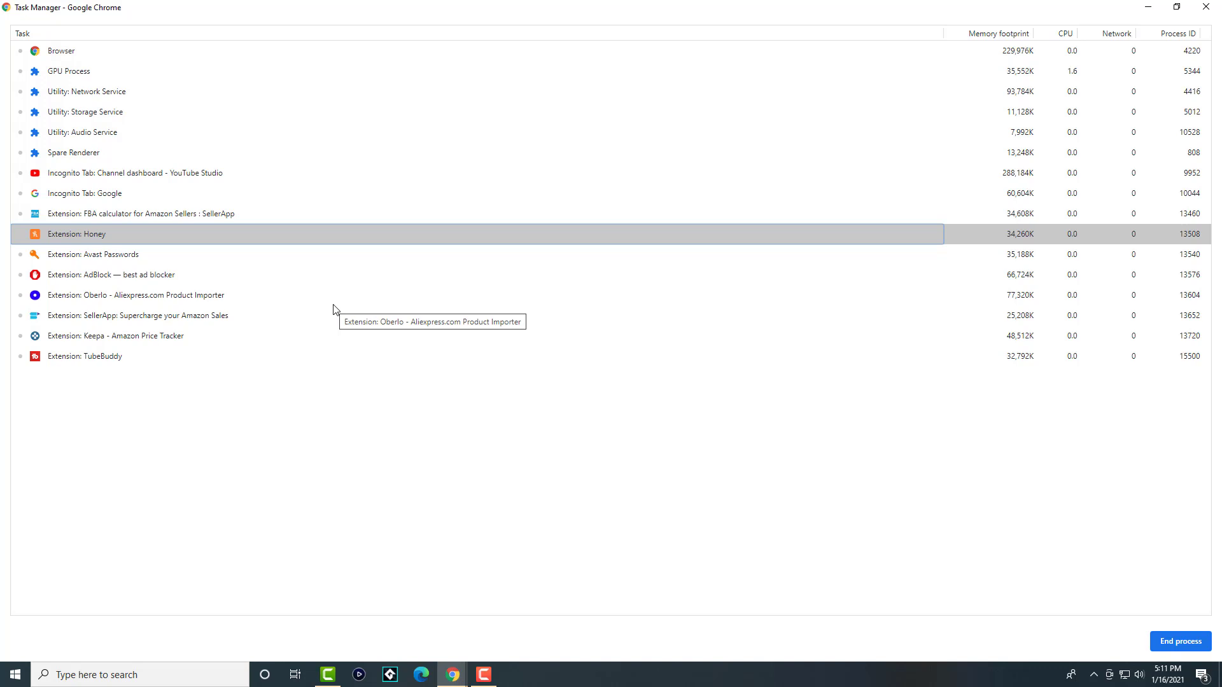
click(1205, 8)
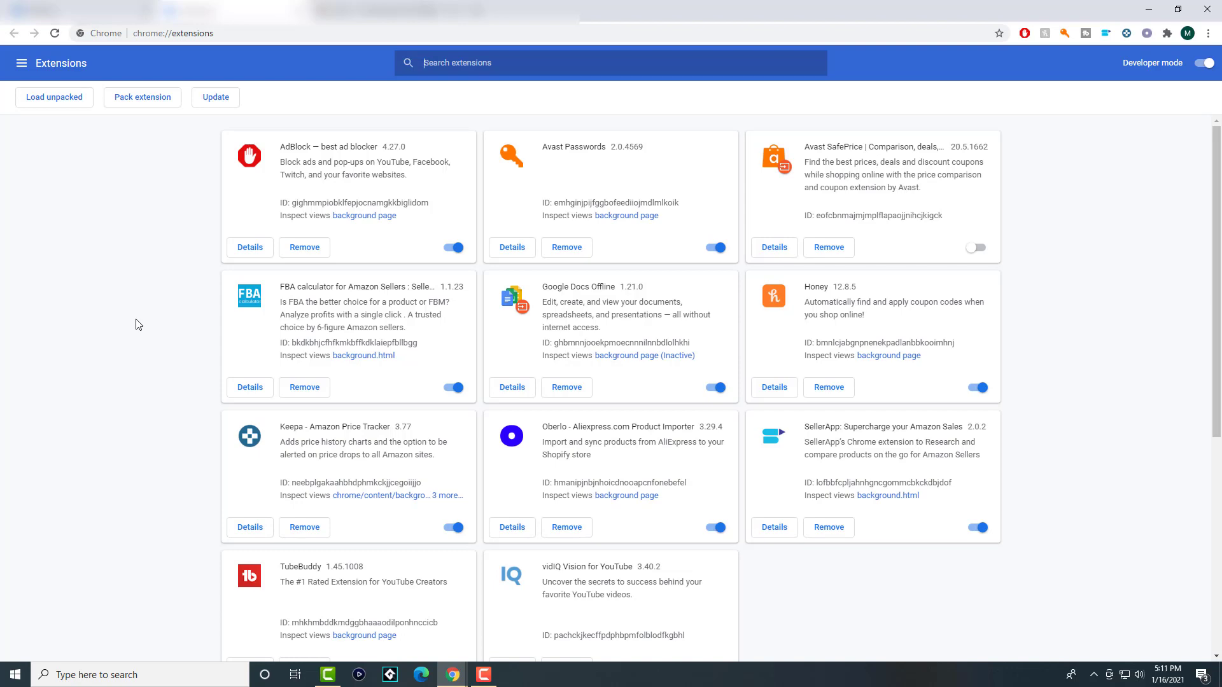
Scroll the Extensions page down to Chrome Apps and back up to the top.
scroll(738, 365, down, 1)
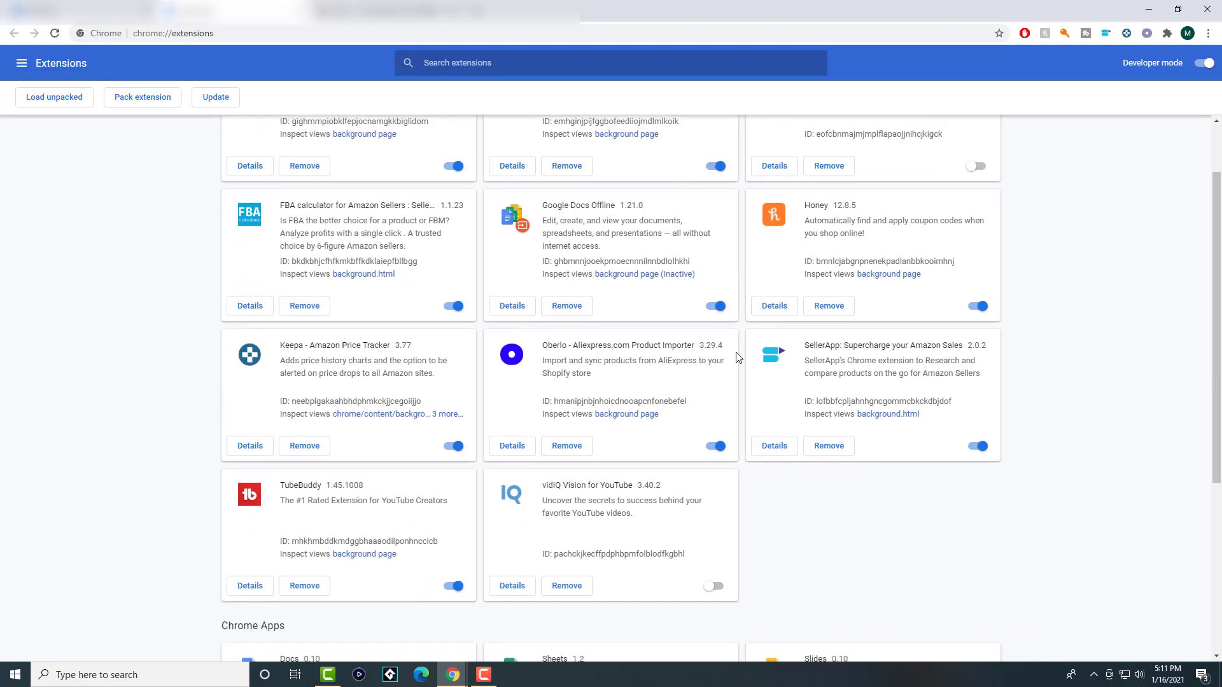
scroll(736, 357, up, 1)
scroll(736, 368, down, 1)
scroll(734, 360, down, 3)
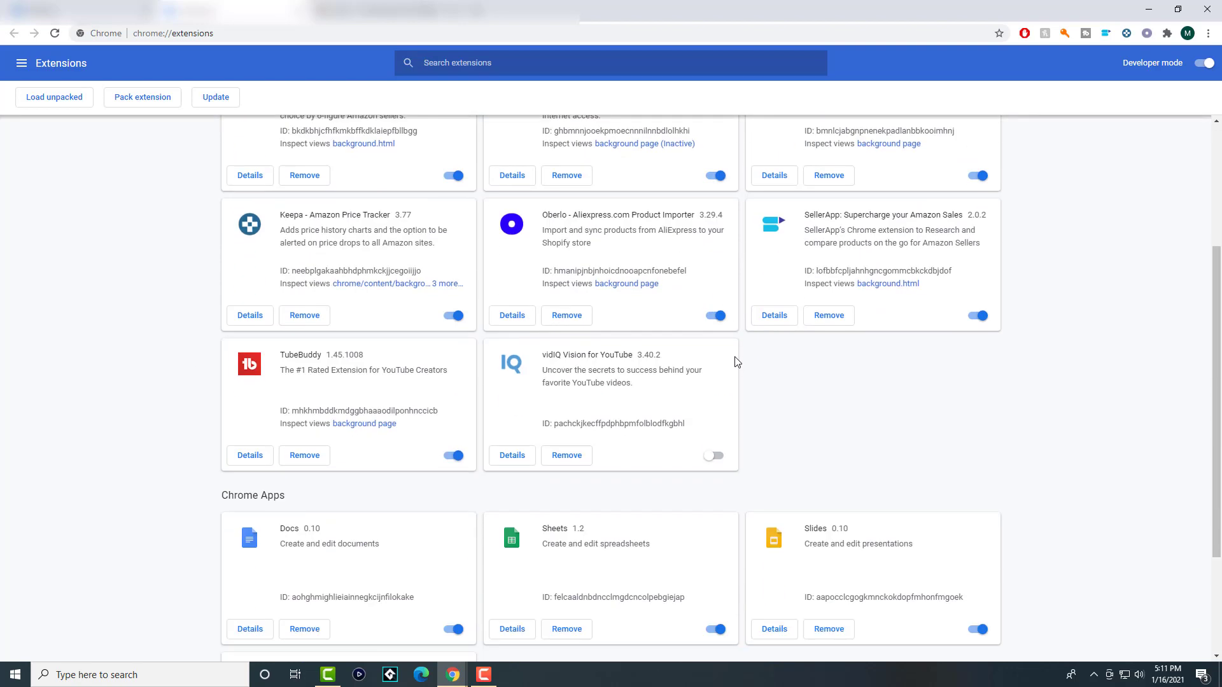
scroll(735, 360, up, 1)
scroll(732, 366, down, 3)
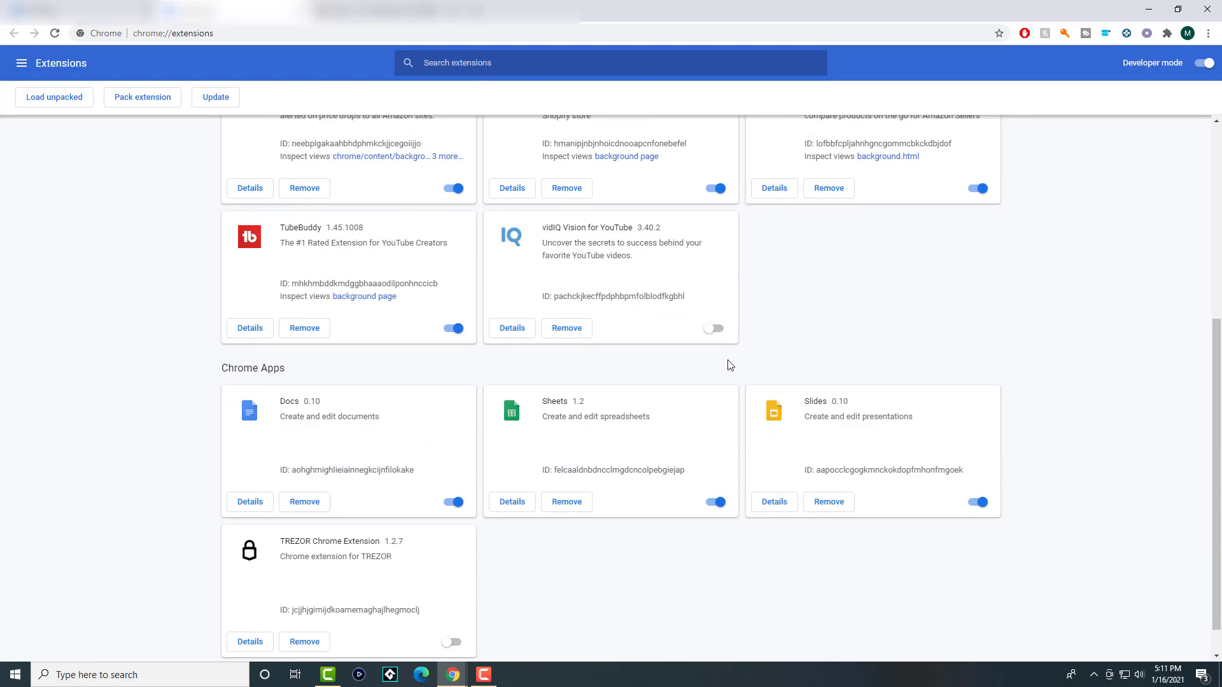
scroll(676, 401, up, 5)
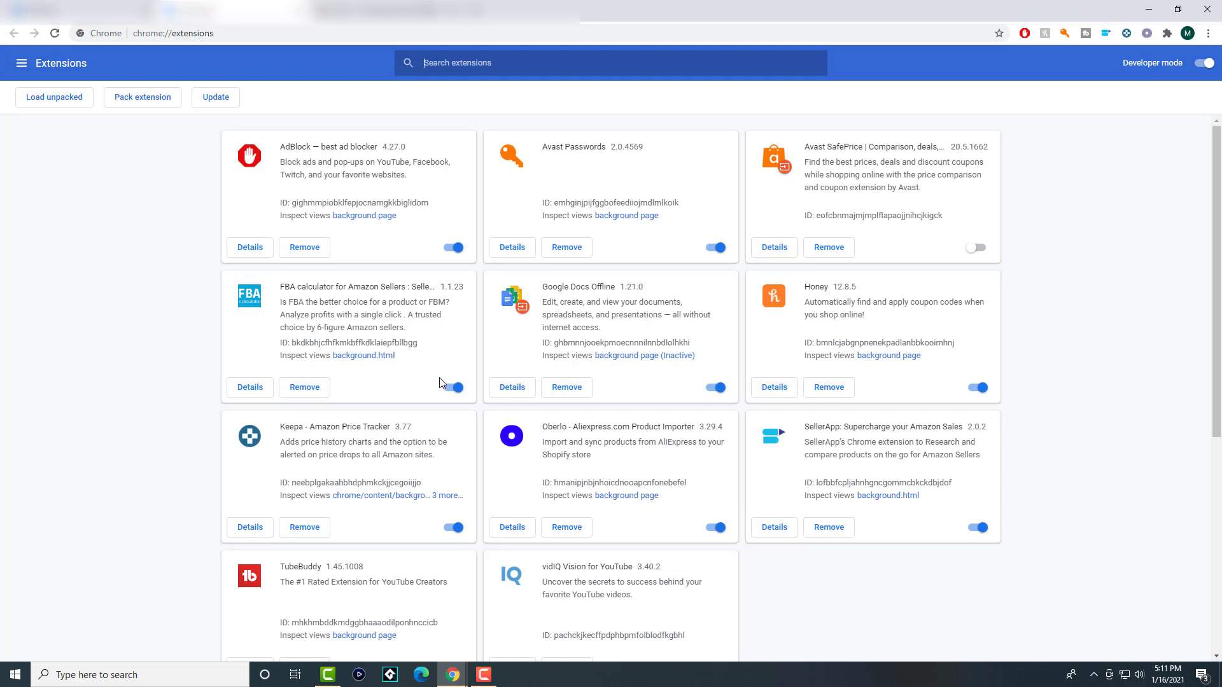
Switch off FBA calculator, Keepa, Oberlo and SellerApp, leaving Google Docs Offline enabled.
click(452, 390)
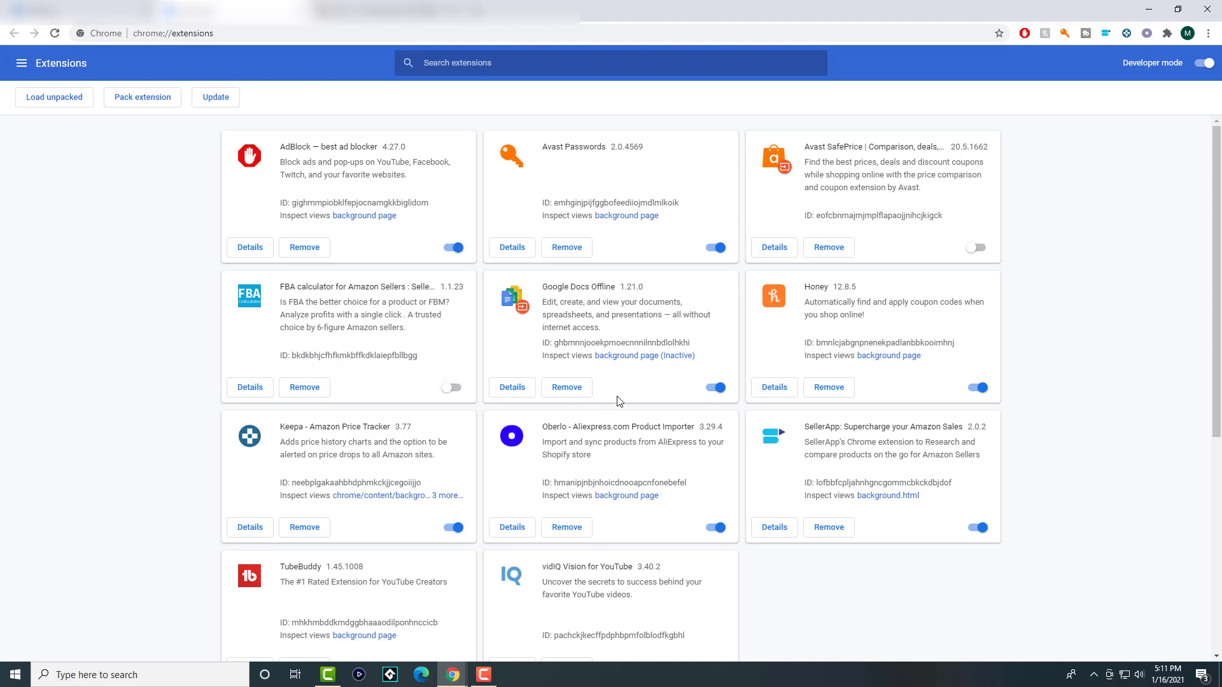
click(714, 388)
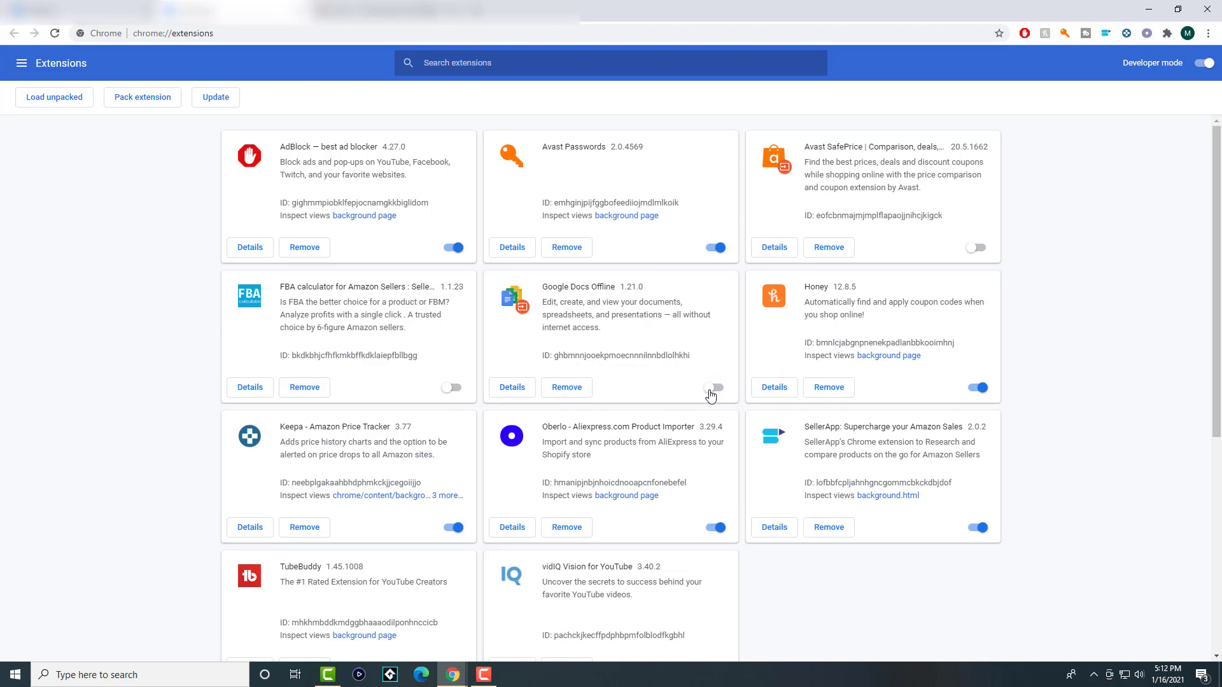
click(710, 390)
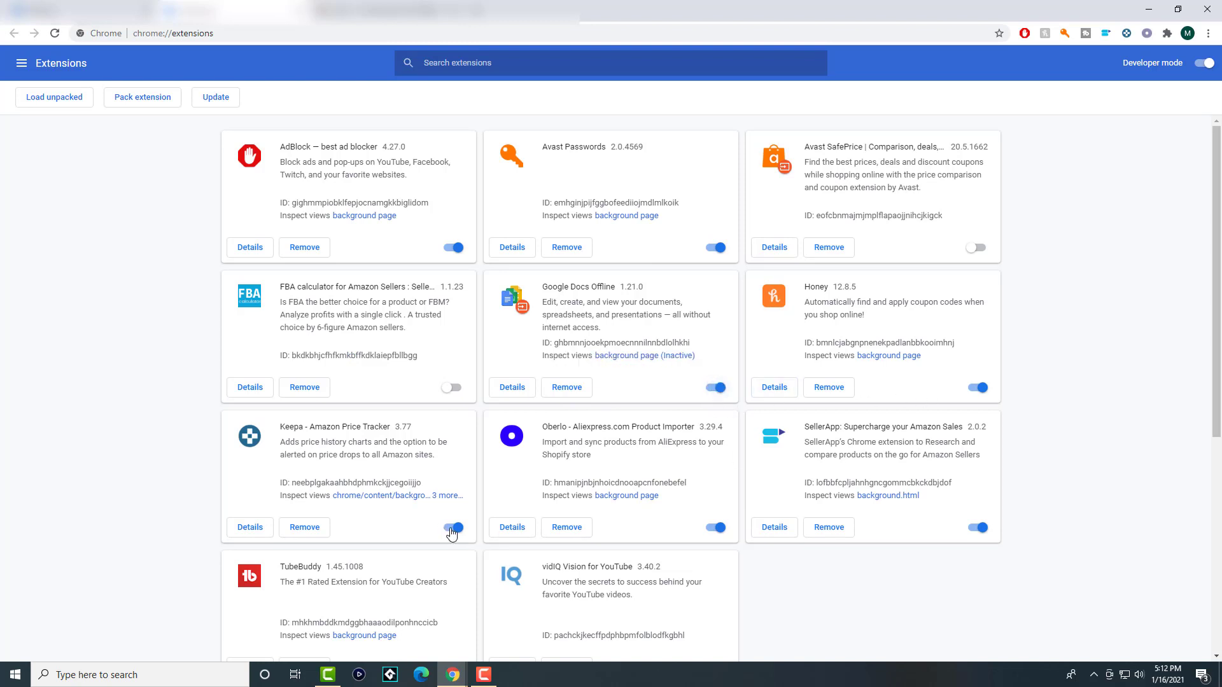
click(453, 528)
click(713, 527)
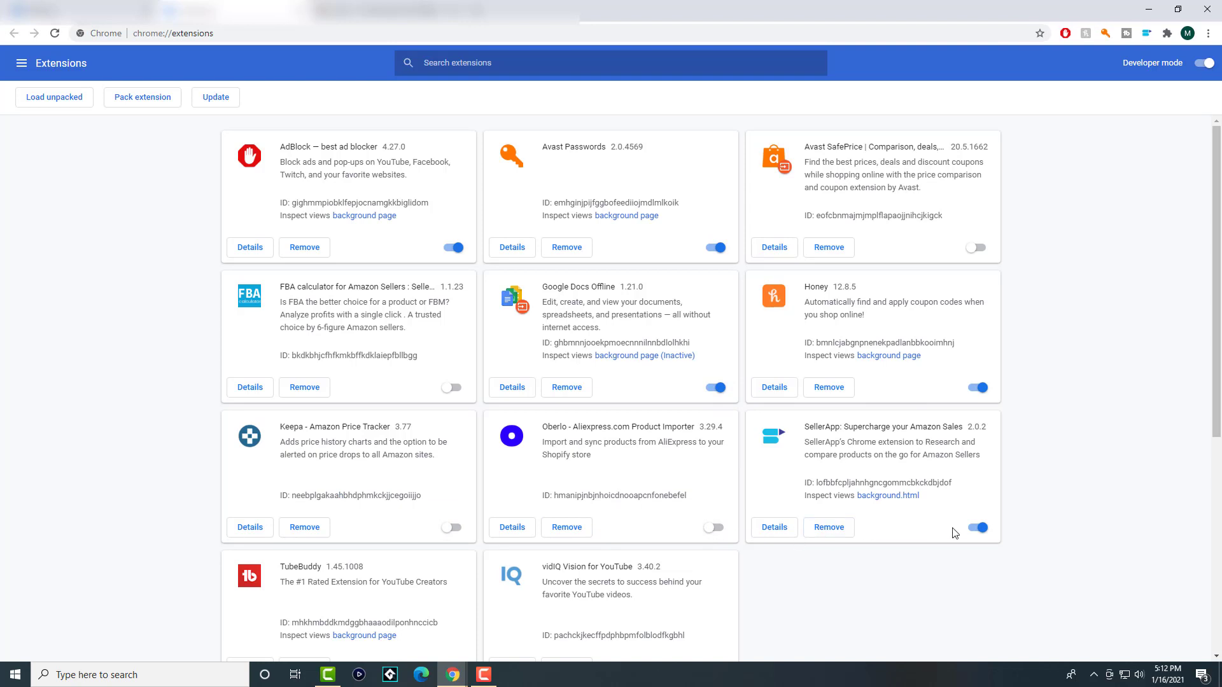
click(982, 529)
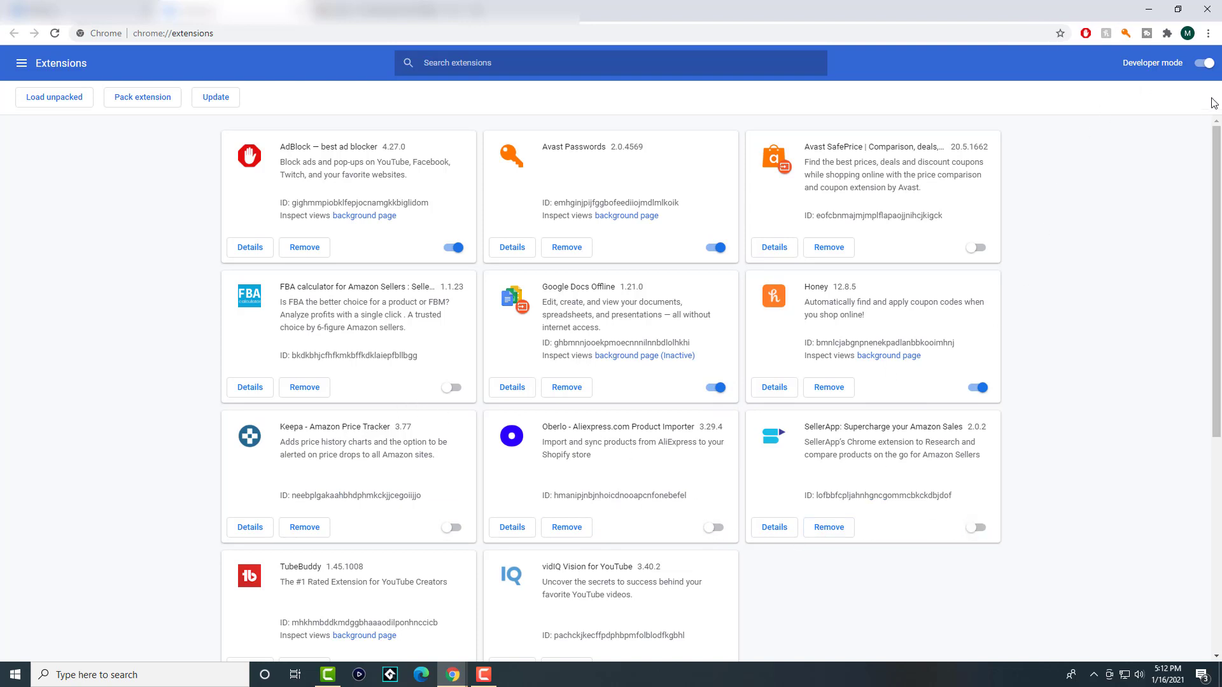
End the Extension: Chrome Media Router process in Chrome's task manager, then close it.
click(1208, 33)
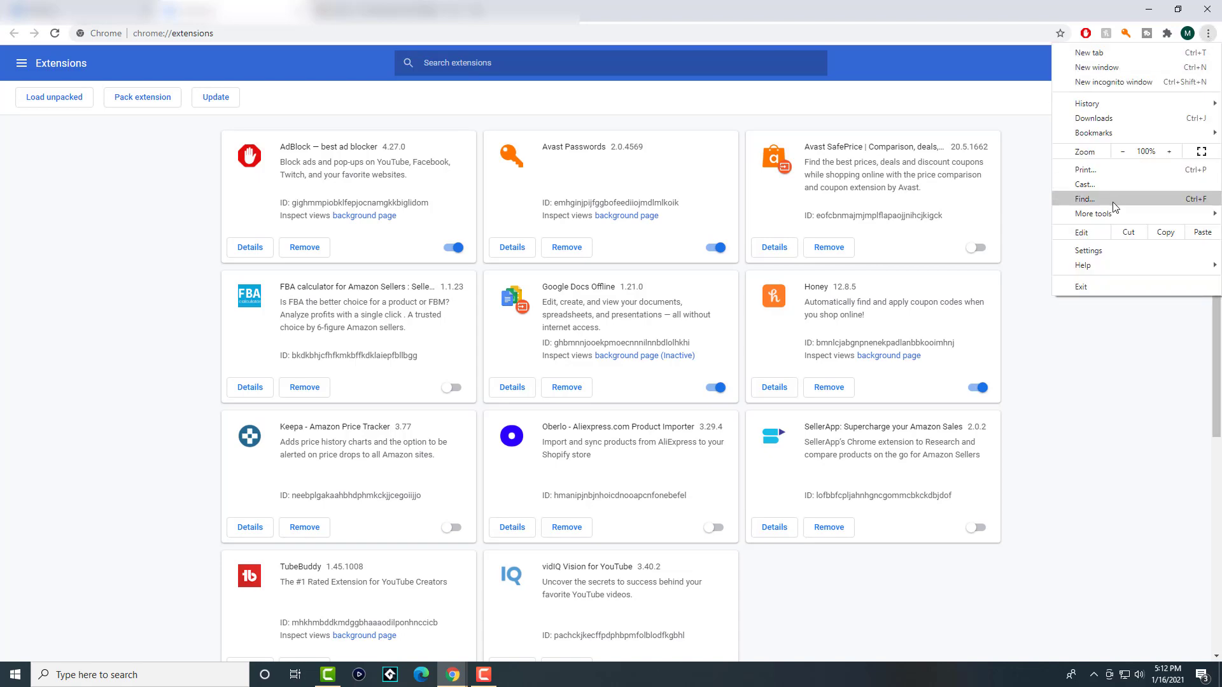
mouse_move(1084, 214)
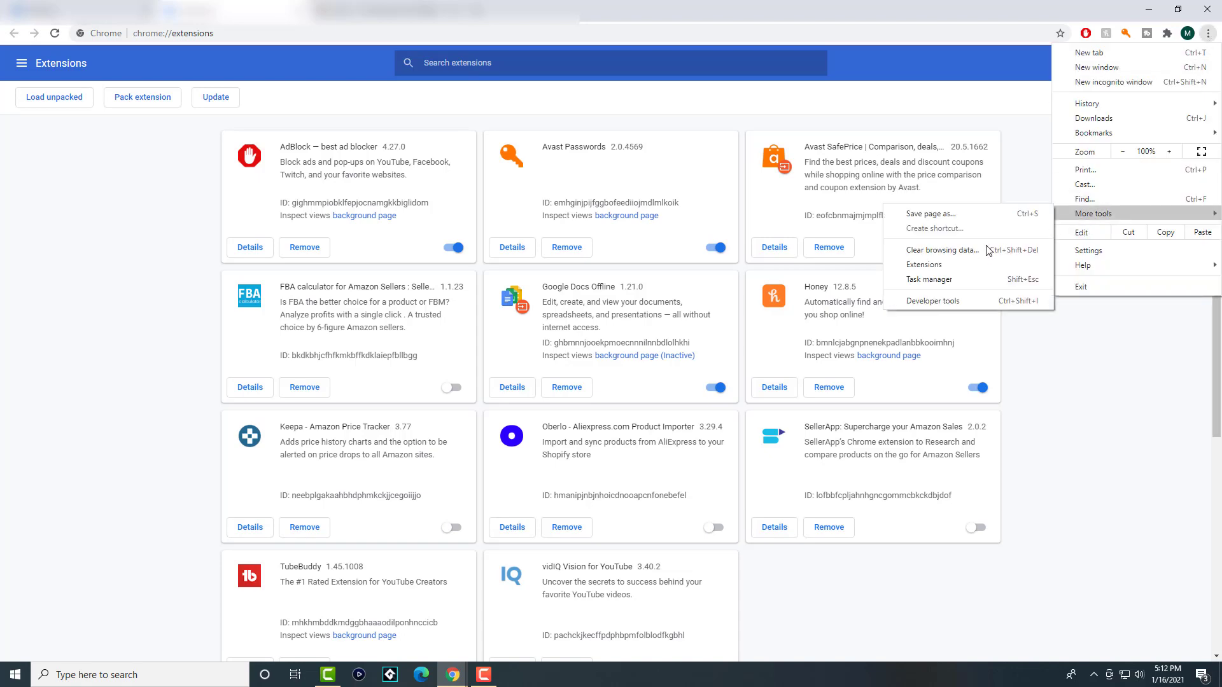
click(947, 277)
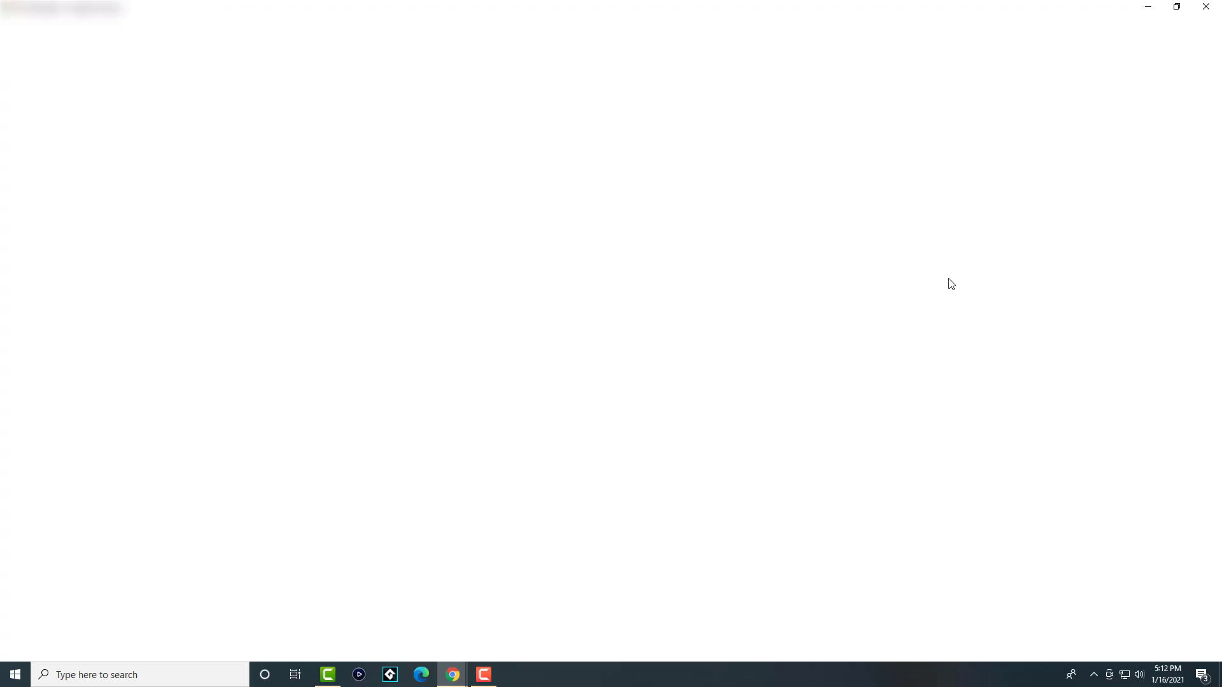
click(278, 416)
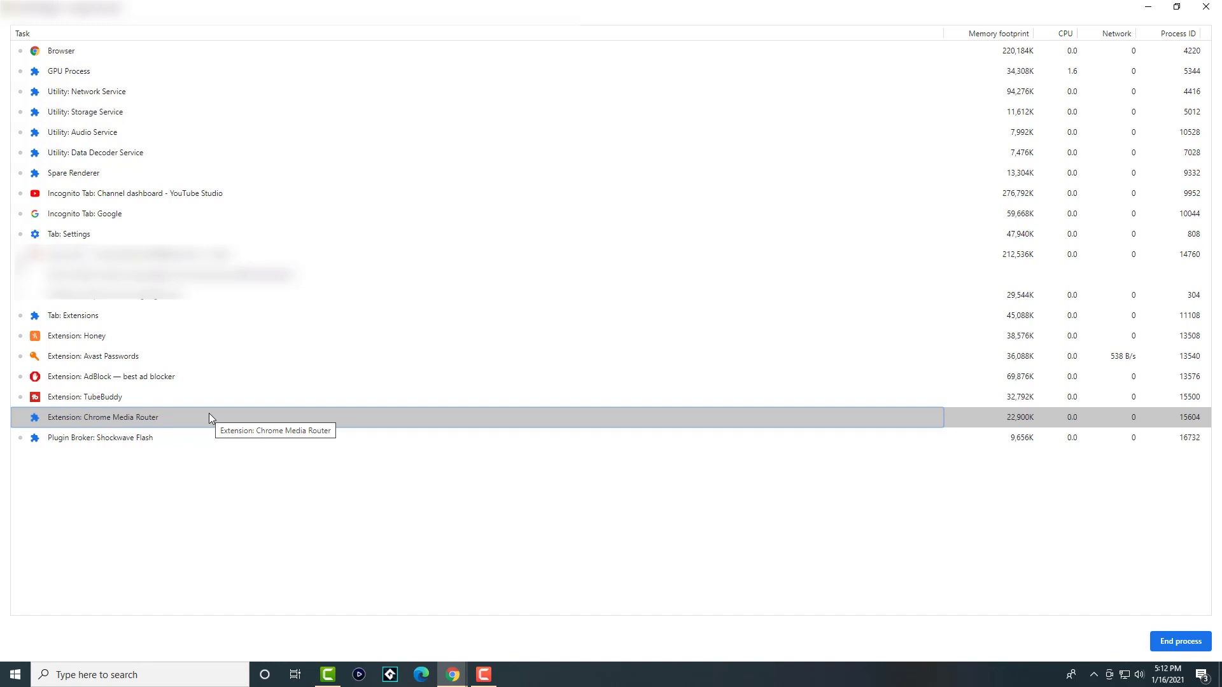
key(Return)
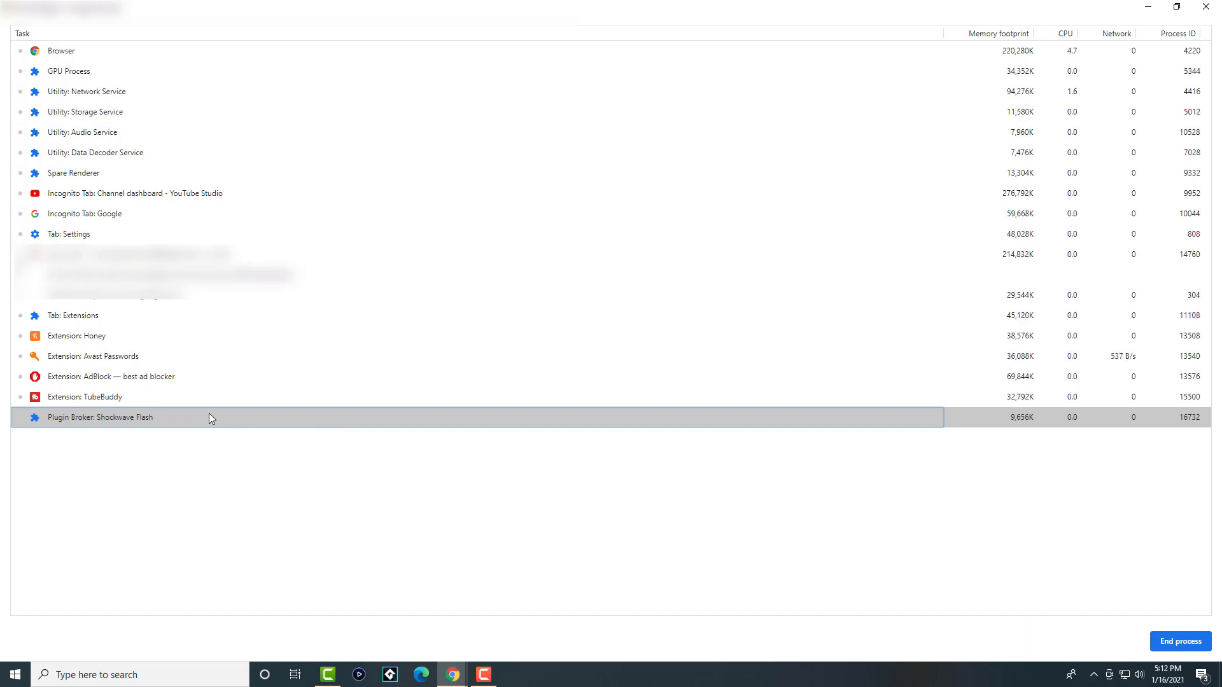
click(1217, 6)
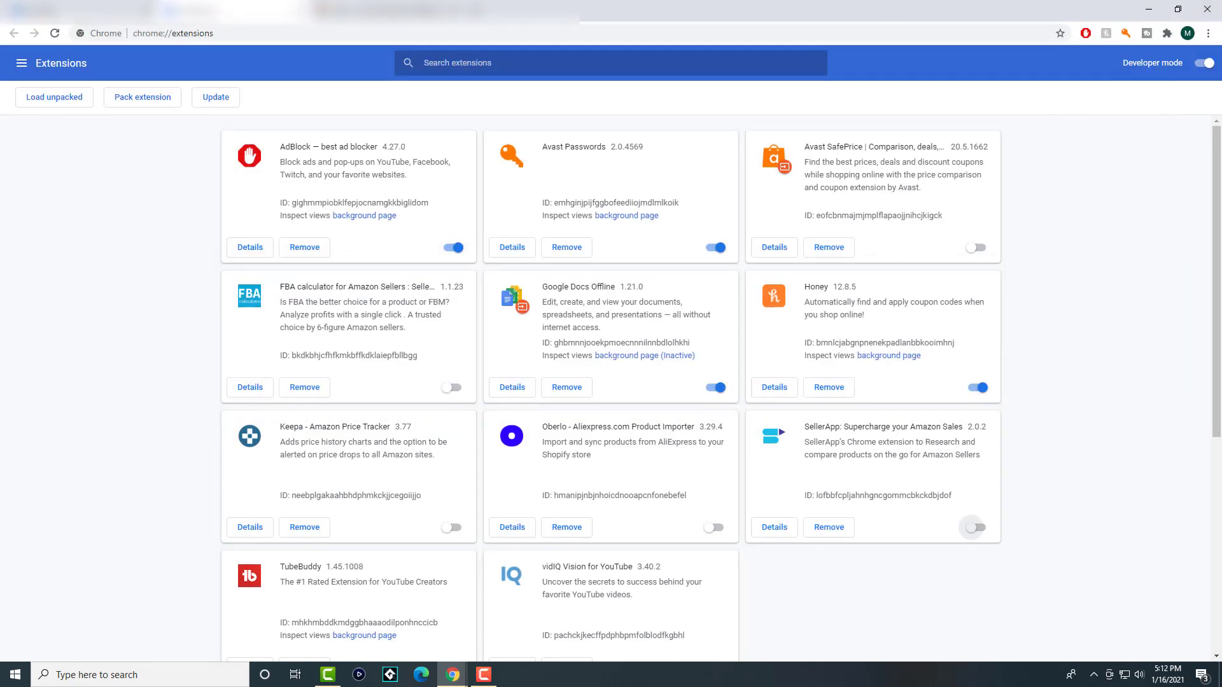
Close the Extensions window to return to the incognito Google home page.
click(1207, 9)
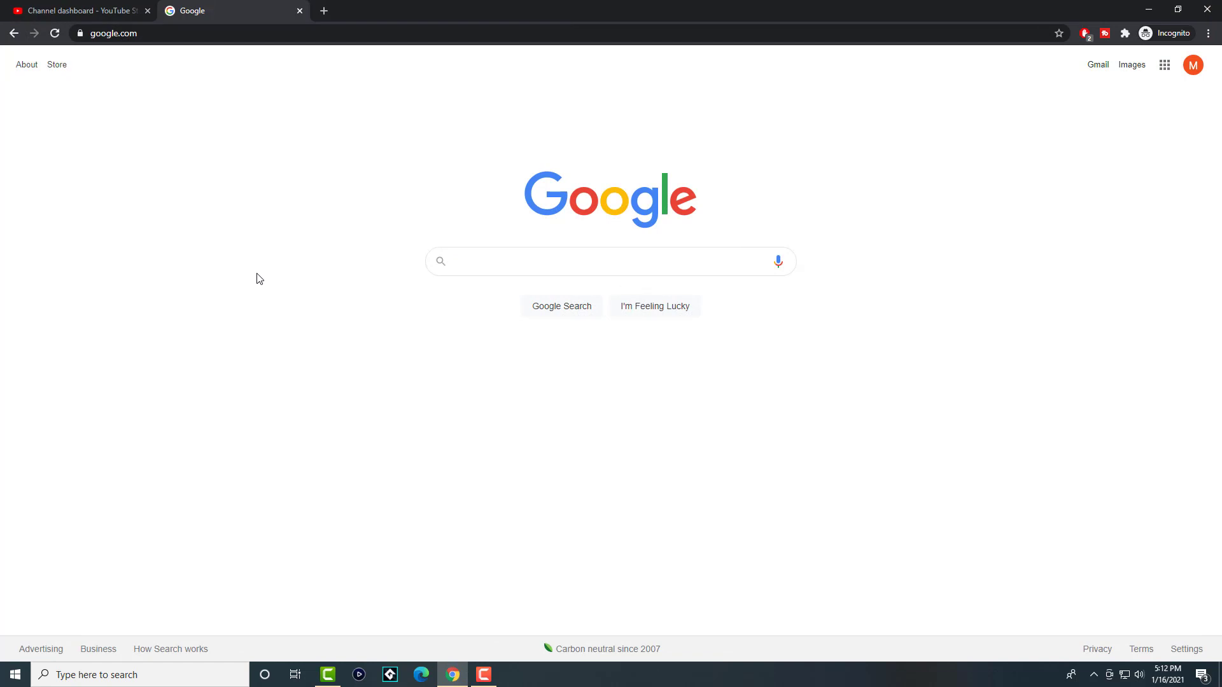